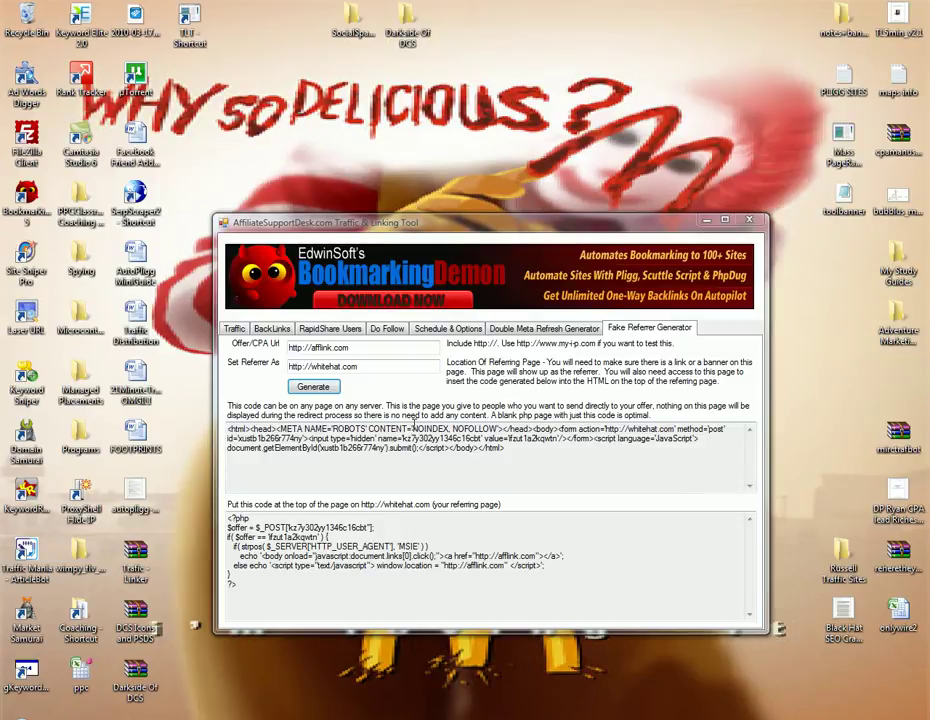
Step: Examine the Offer/CPA Url in the Fake Referrer Generator and view the Double Meta Refresh Generator's redirection pages
{"action": "double_click", "coordinate": [345, 347]}
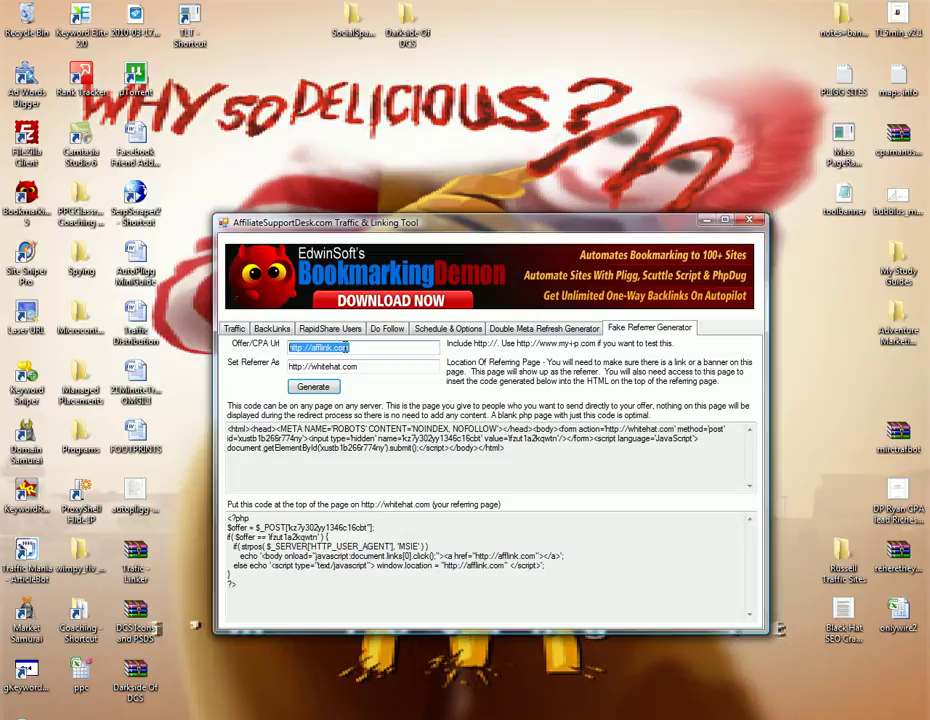
{"action": "left_click", "coordinate": [313, 347]}
{"action": "double_click", "coordinate": [313, 347]}
{"action": "left_click", "coordinate": [313, 347]}
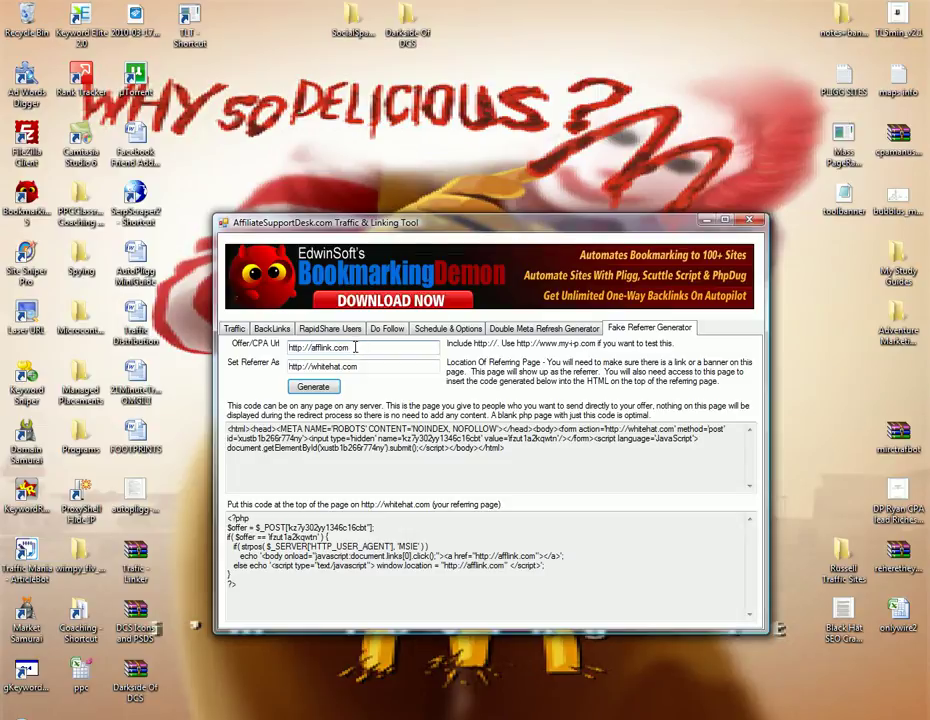
{"action": "left_click", "coordinate": [560, 330]}
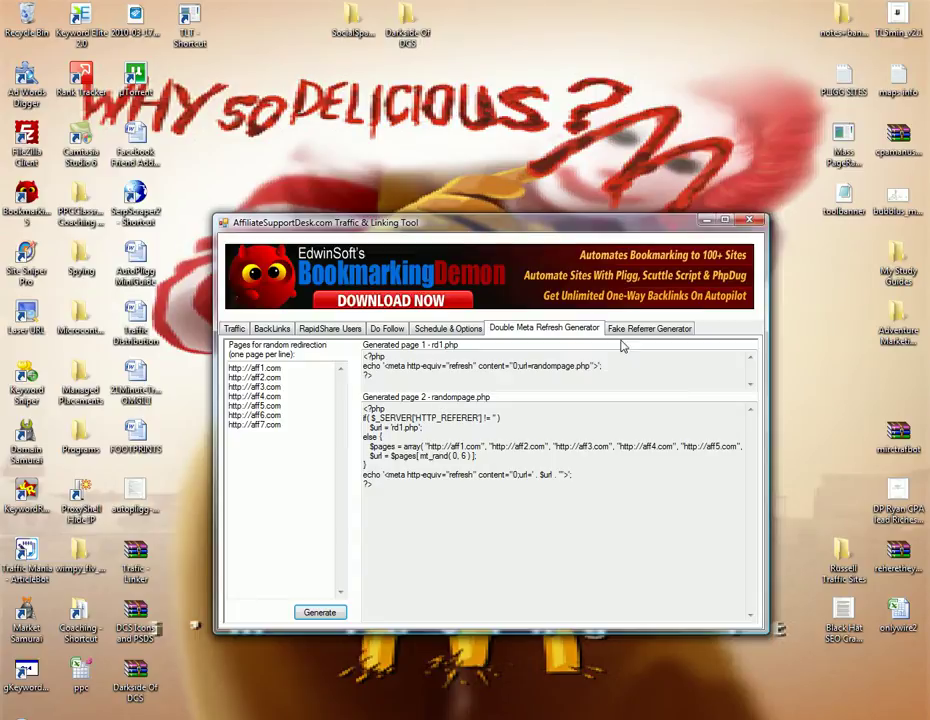
{"action": "left_click", "coordinate": [630, 332]}
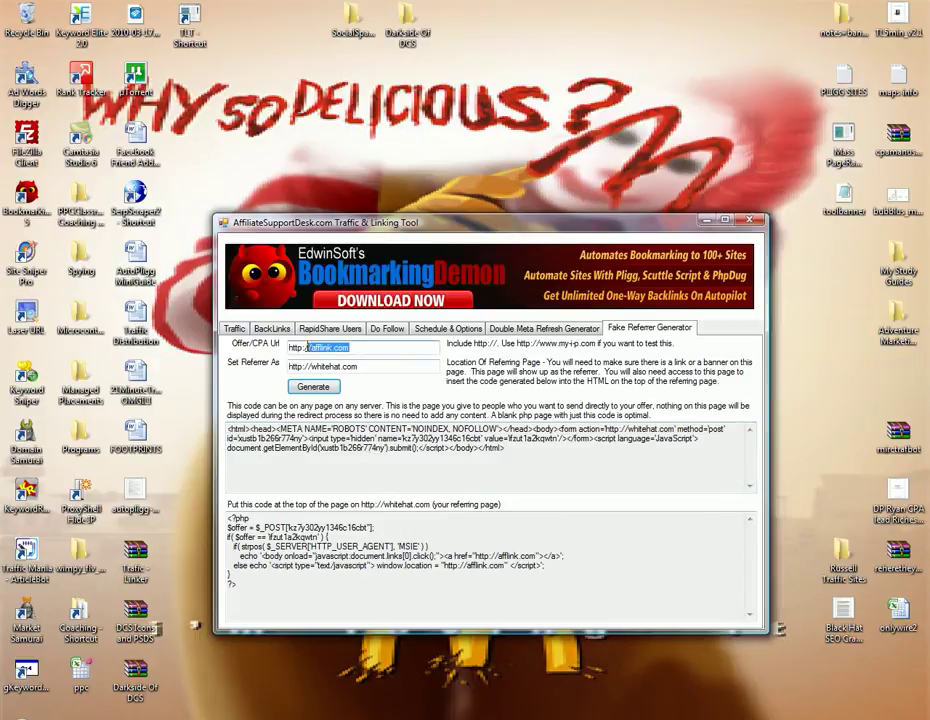
{"action": "left_click_drag", "start_coordinate": [354, 347], "coordinate": [289, 347]}
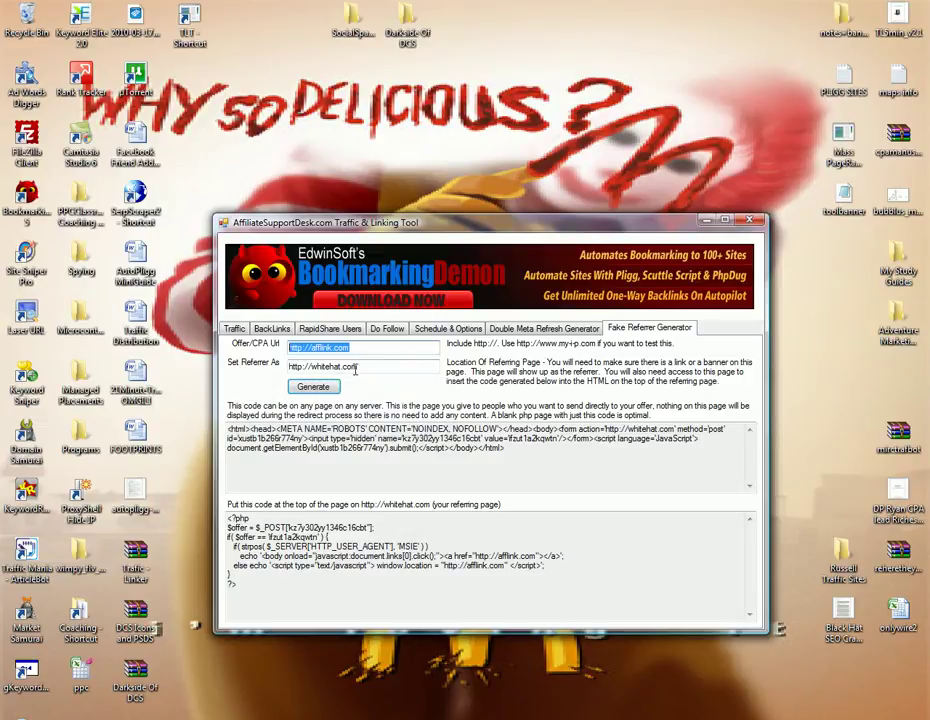
Step: Examine the referring page address in the Fake Referrer Generator's Set Referrer As field
{"action": "key", "text": "Tab"}
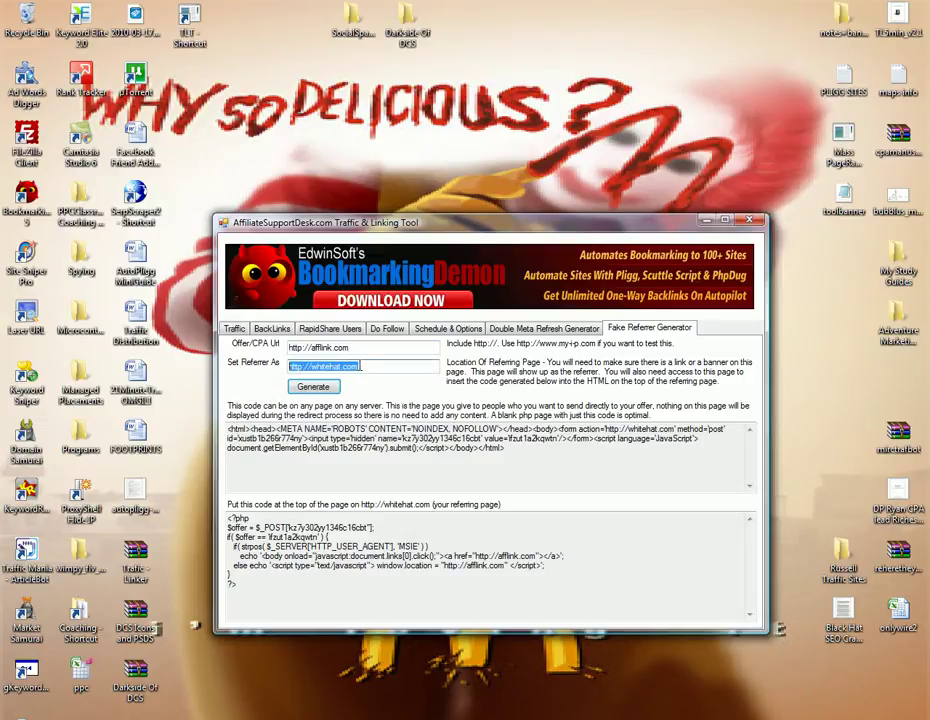
{"action": "left_click", "coordinate": [379, 367]}
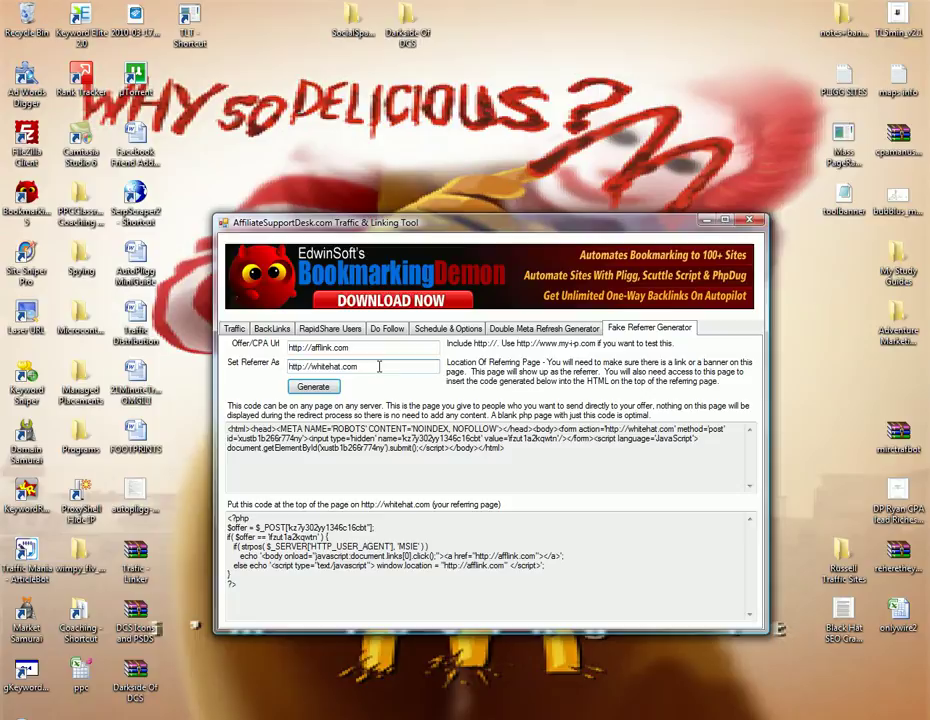
{"action": "left_click_drag", "start_coordinate": [379, 367], "coordinate": [289, 367]}
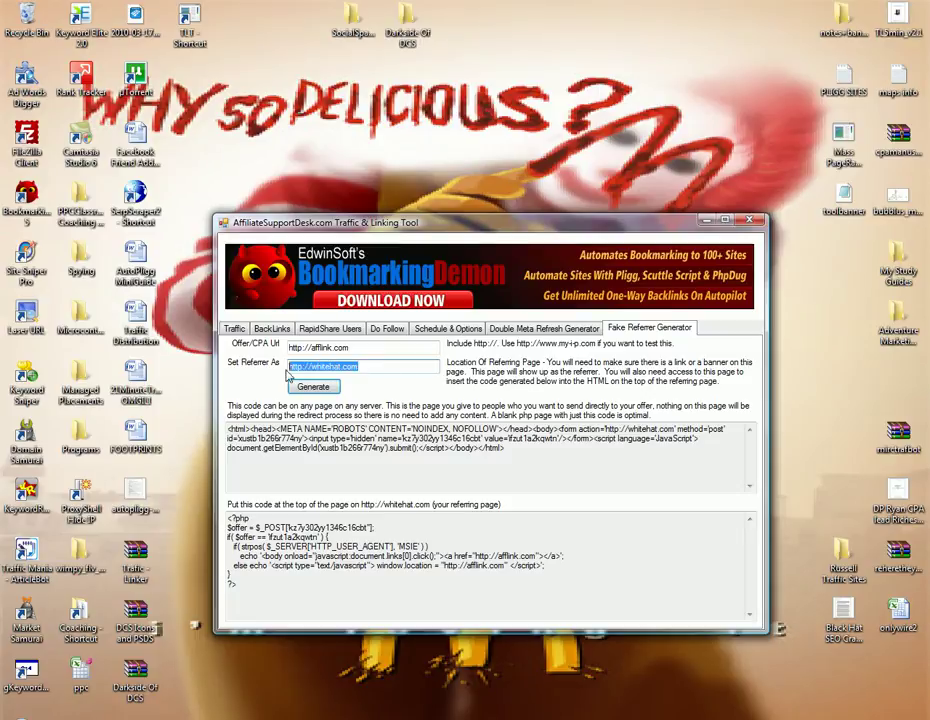
{"action": "left_click", "coordinate": [389, 367]}
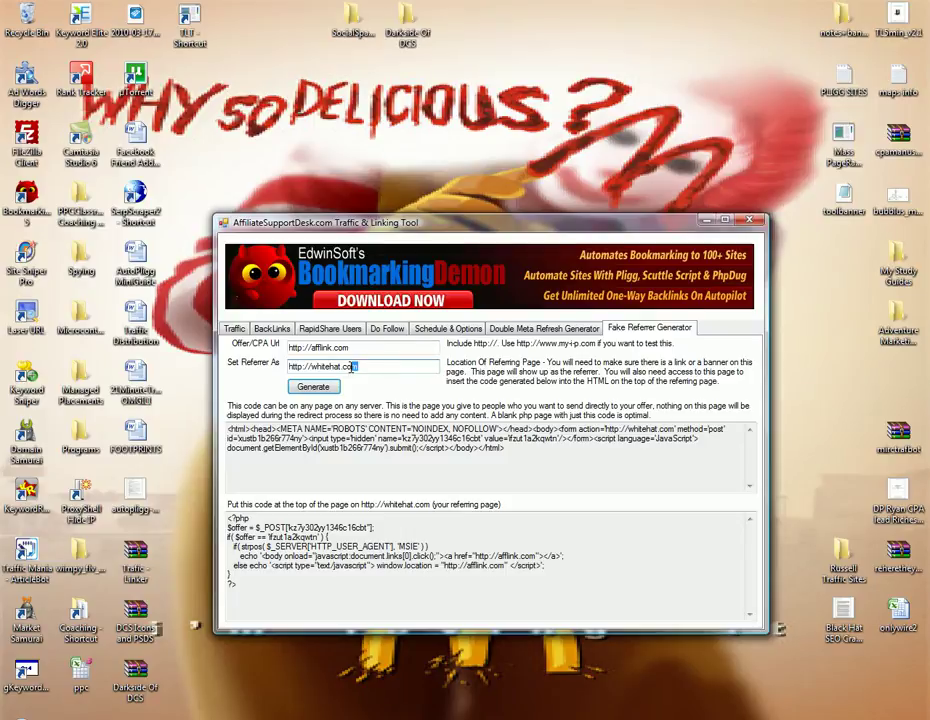
{"action": "left_click_drag", "start_coordinate": [362, 366], "coordinate": [290, 366]}
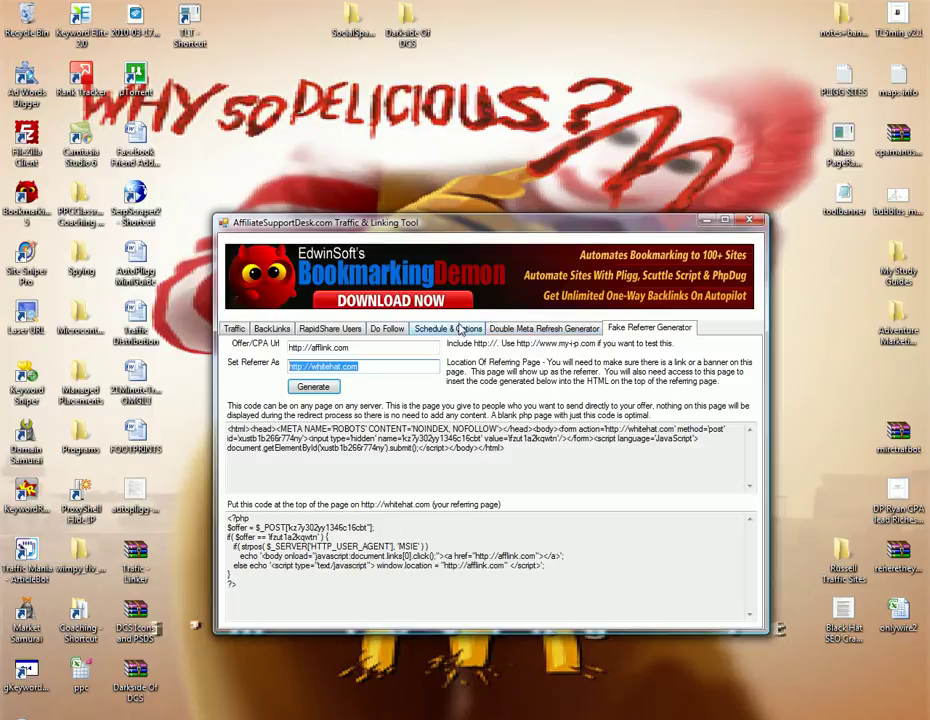
{"action": "left_click", "coordinate": [359, 367]}
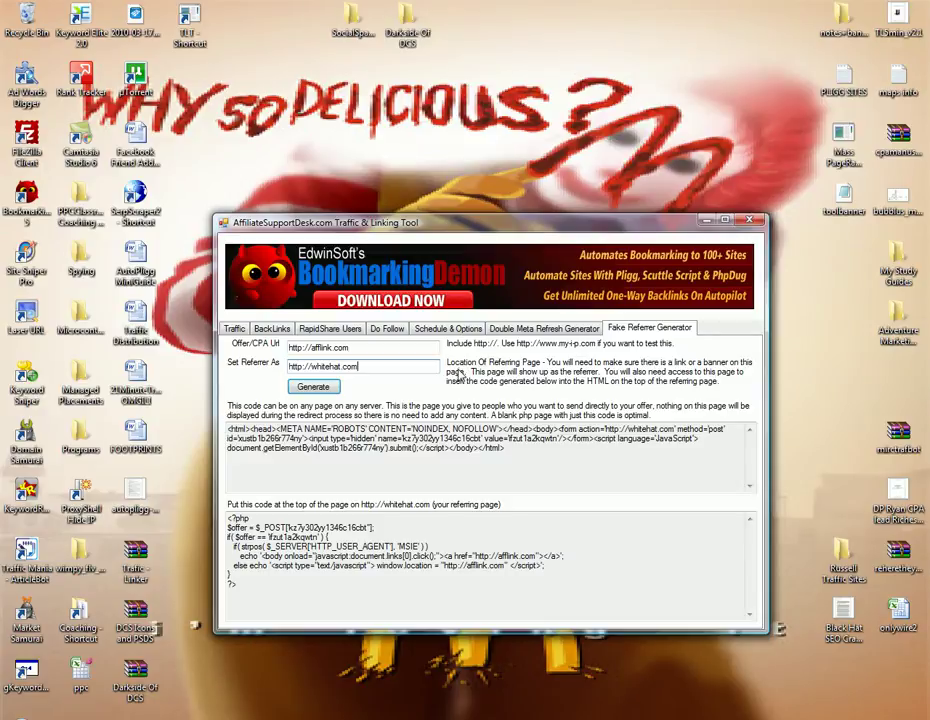
{"action": "left_click_drag", "start_coordinate": [360, 366], "coordinate": [284, 366]}
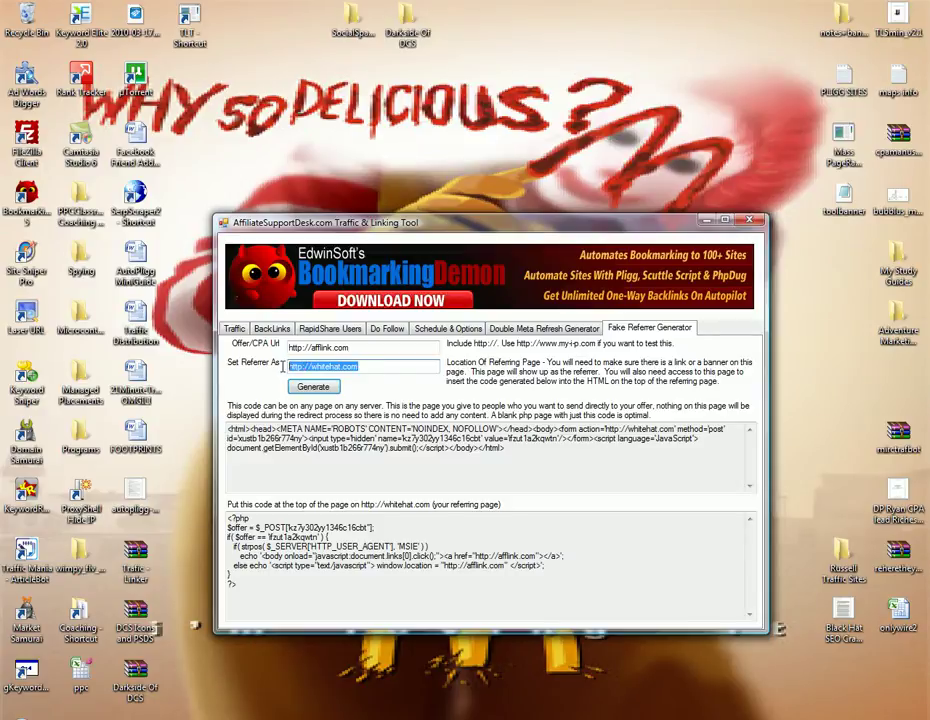
{"action": "left_click", "coordinate": [376, 366]}
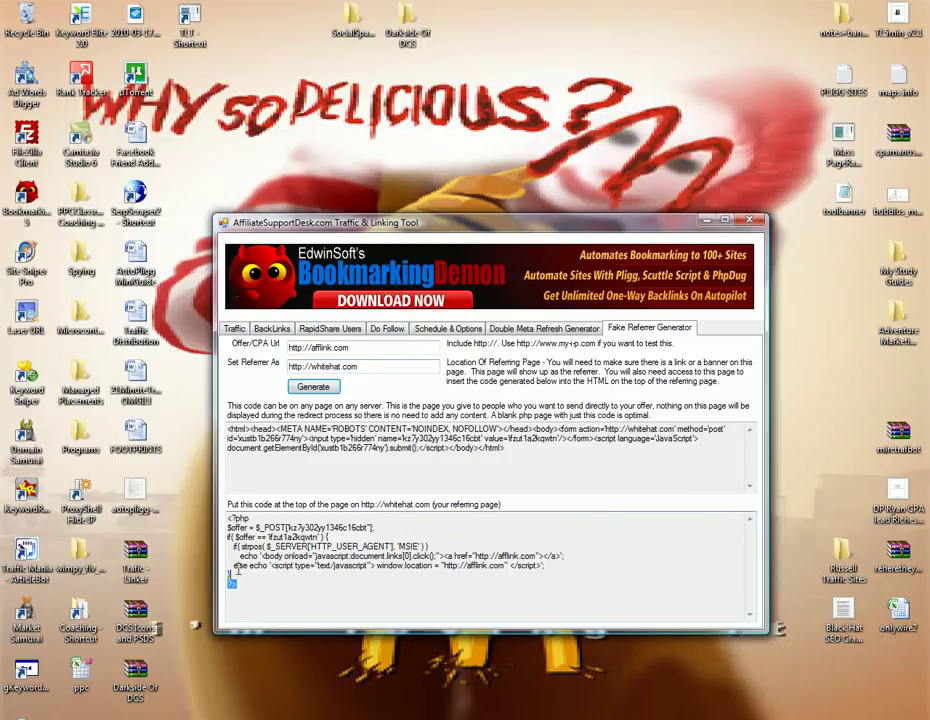
Step: Examine the generated PHP code for the referring page and its matching hidden-field name in the HTML redirect code
{"action": "left_click_drag", "start_coordinate": [233, 581], "coordinate": [232, 518]}
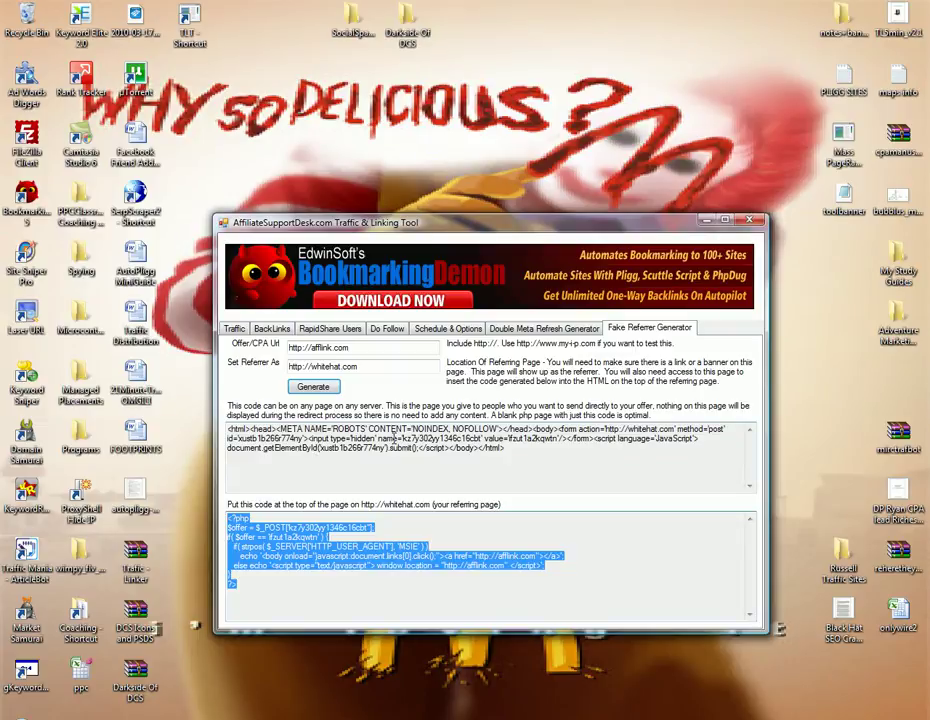
{"action": "left_click_drag", "start_coordinate": [403, 437], "coordinate": [468, 437]}
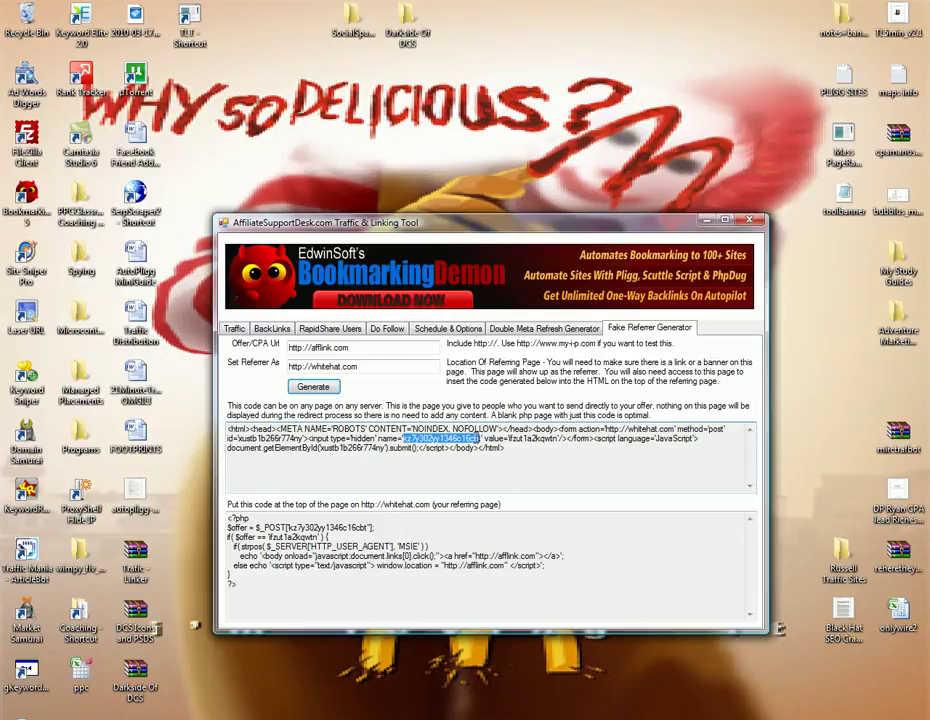
{"action": "left_click", "coordinate": [632, 430]}
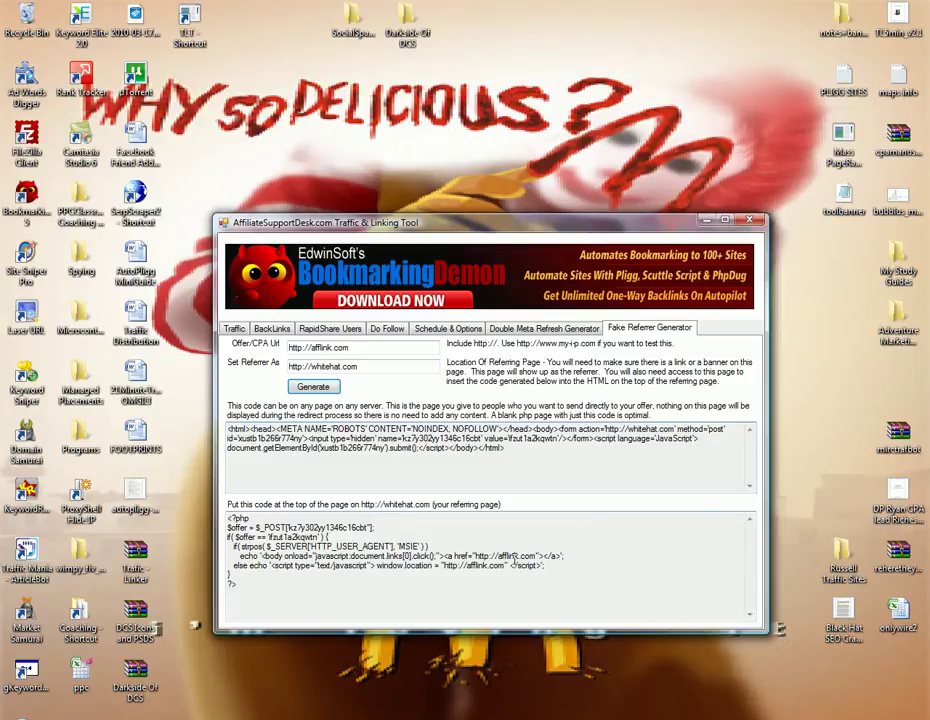
{"action": "left_click_drag", "start_coordinate": [362, 367], "coordinate": [262, 368]}
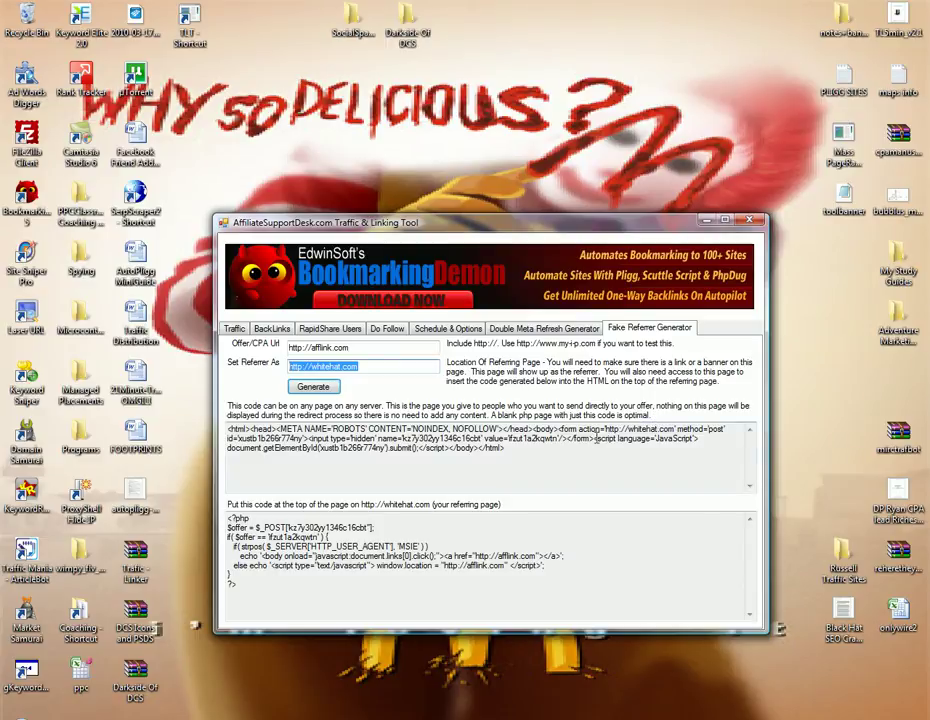
{"action": "left_click_drag", "start_coordinate": [513, 462], "coordinate": [298, 428]}
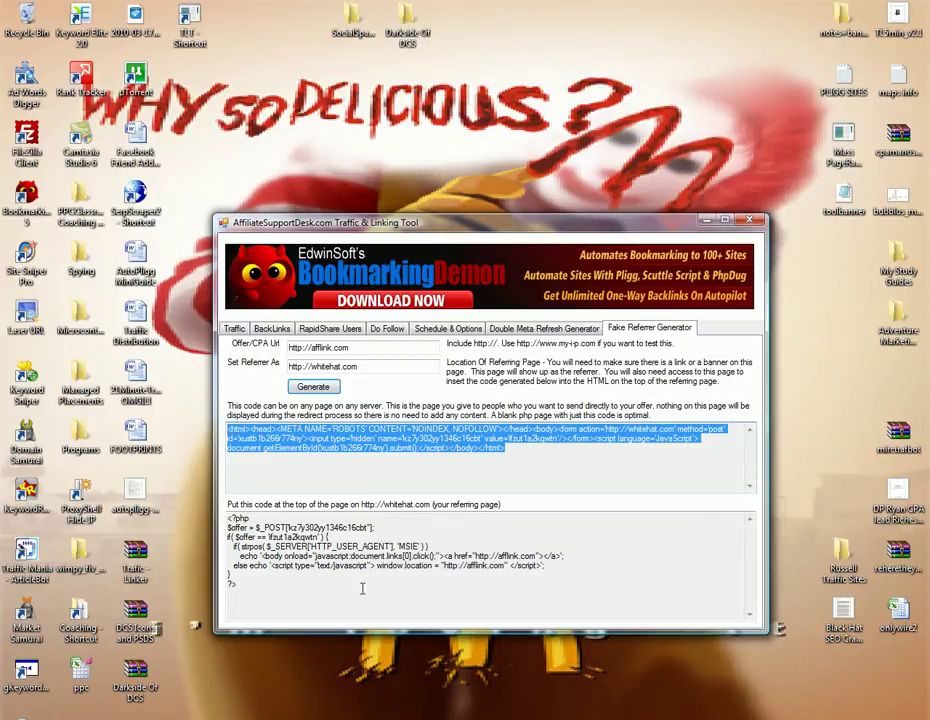
{"action": "left_click", "coordinate": [285, 583]}
{"action": "key", "text": "ctrl+a"}
{"action": "left_click", "coordinate": [285, 585]}
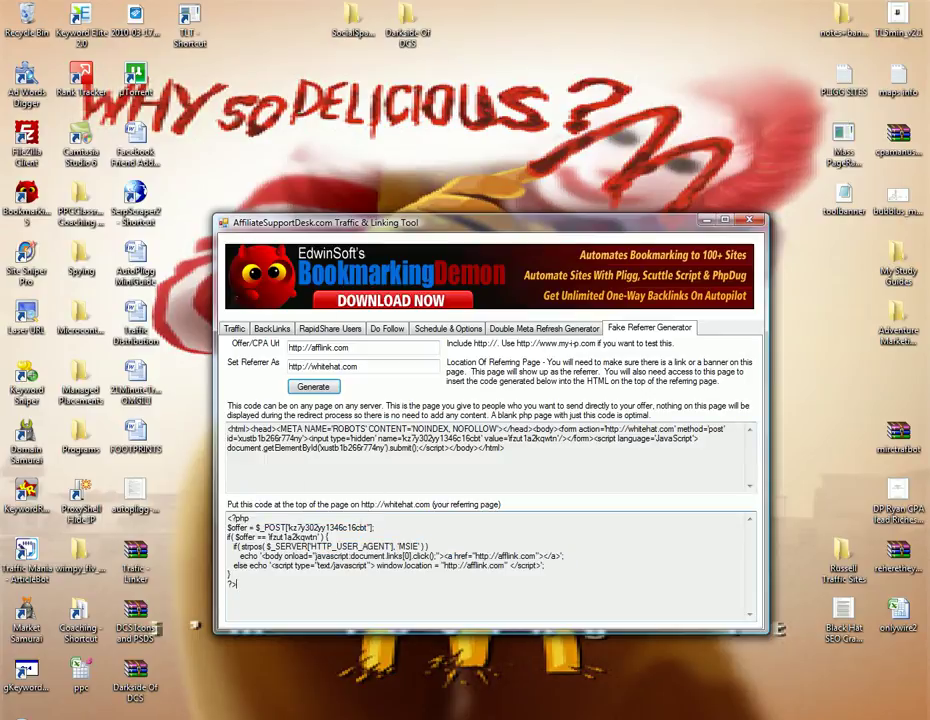
Step: Copy the generated HTML redirect code from the Fake Referrer Generator into a new Notepad document
{"action": "key", "text": "super"}
{"action": "left_click", "coordinate": [50, 463]}
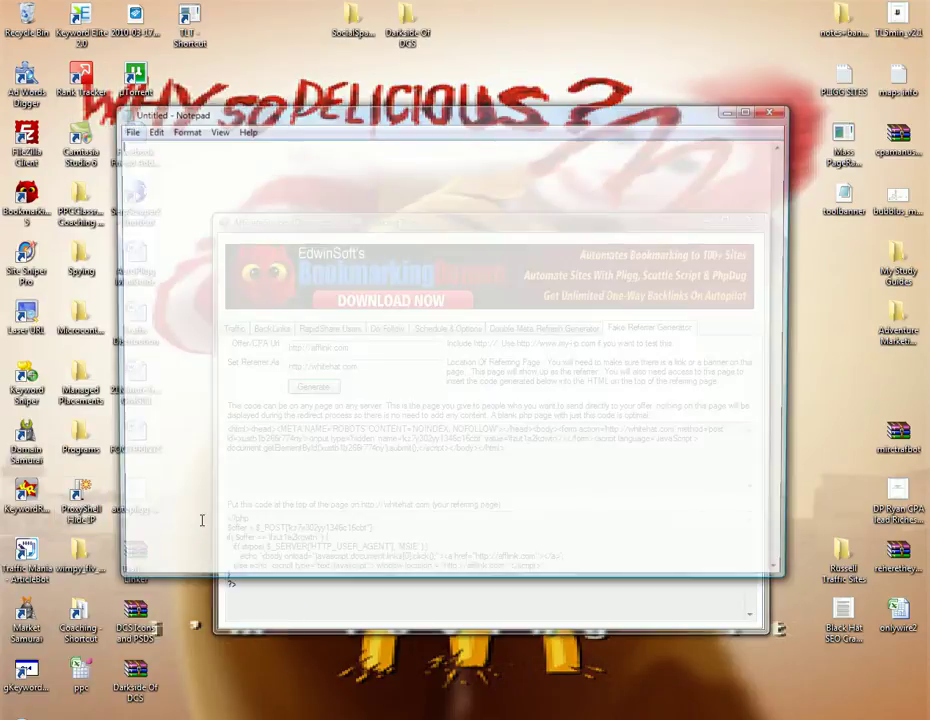
{"action": "left_click", "coordinate": [519, 589]}
{"action": "left_click_drag", "start_coordinate": [515, 465], "coordinate": [240, 428]}
{"action": "right_click", "coordinate": [256, 428]}
{"action": "left_click", "coordinate": [288, 474]}
{"action": "left_click", "coordinate": [201, 394]}
{"action": "key", "text": "ctrl+v"}
Step: Save the document to the Desktop as blackhatpage.php with the All Files type, and close Notepad
{"action": "left_click", "coordinate": [130, 132]}
{"action": "left_click", "coordinate": [176, 199]}
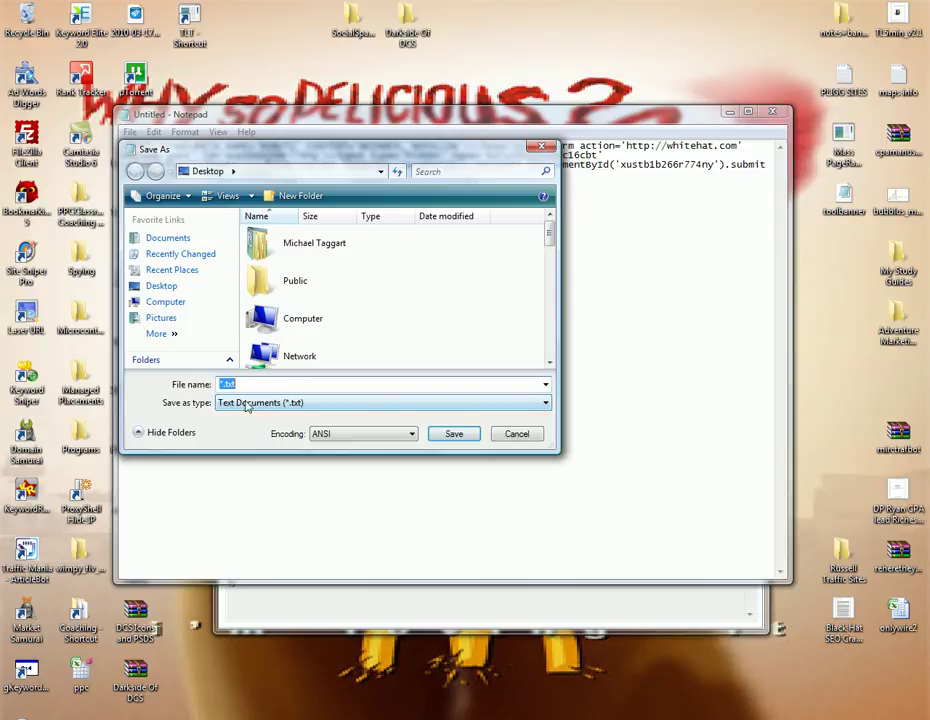
{"action": "left_click", "coordinate": [240, 403]}
{"action": "left_click", "coordinate": [254, 429]}
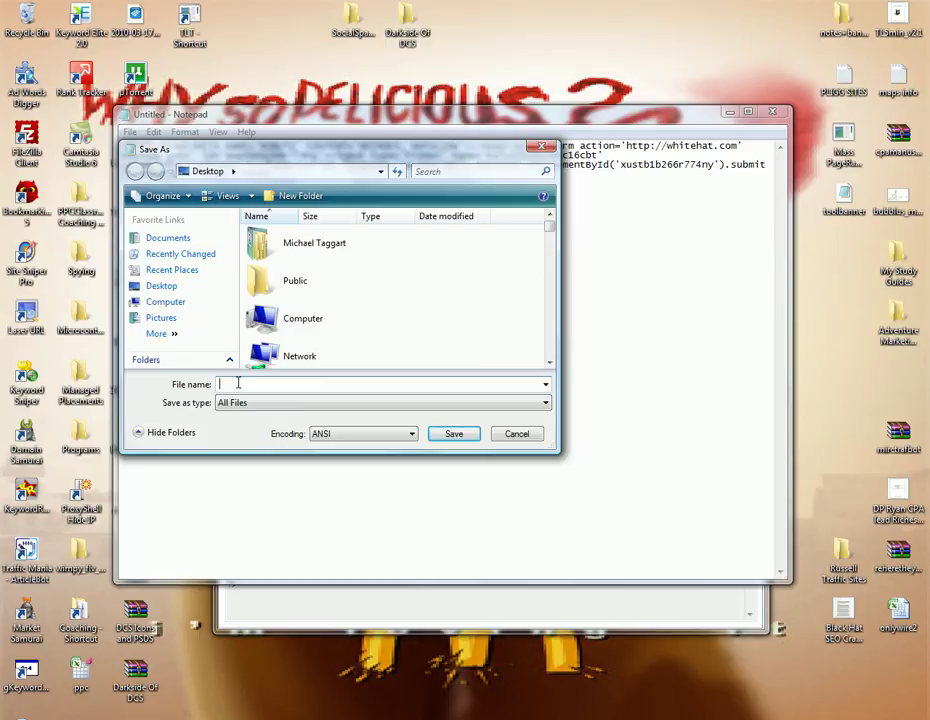
{"action": "type", "text": "bla"}
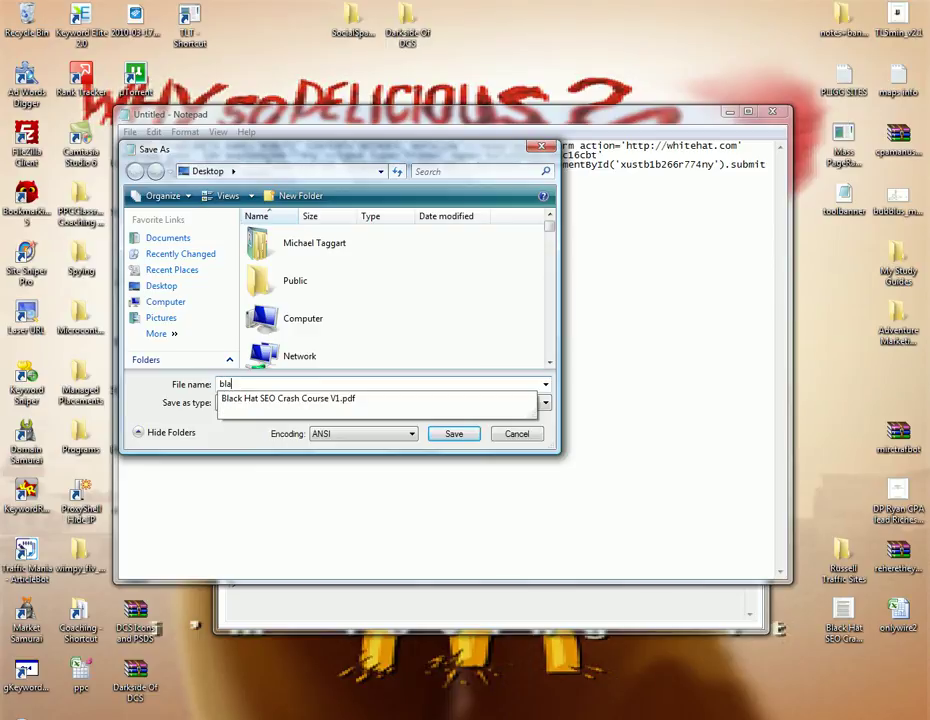
{"action": "type", "text": "ckhatpage.php"}
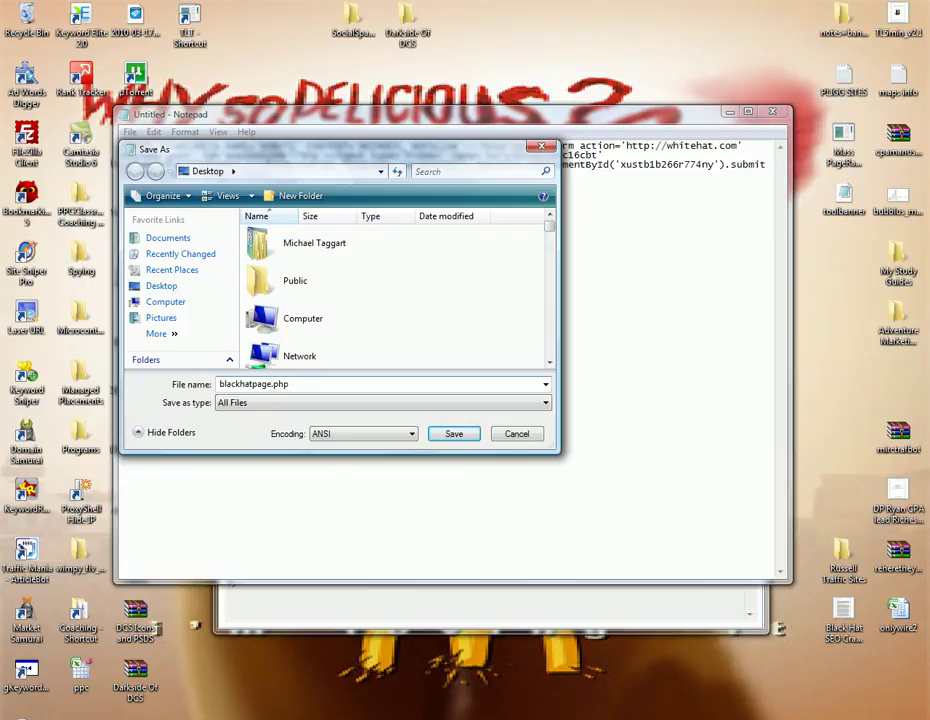
{"action": "left_click_drag", "start_coordinate": [297, 384], "coordinate": [240, 430]}
{"action": "left_click", "coordinate": [455, 436]}
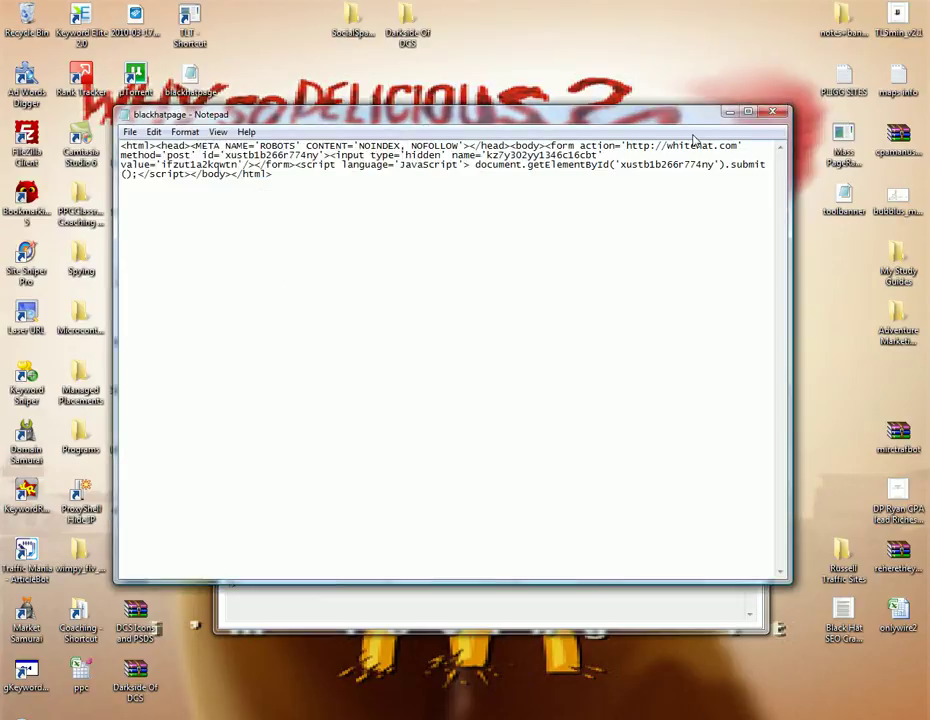
{"action": "left_click", "coordinate": [195, 82]}
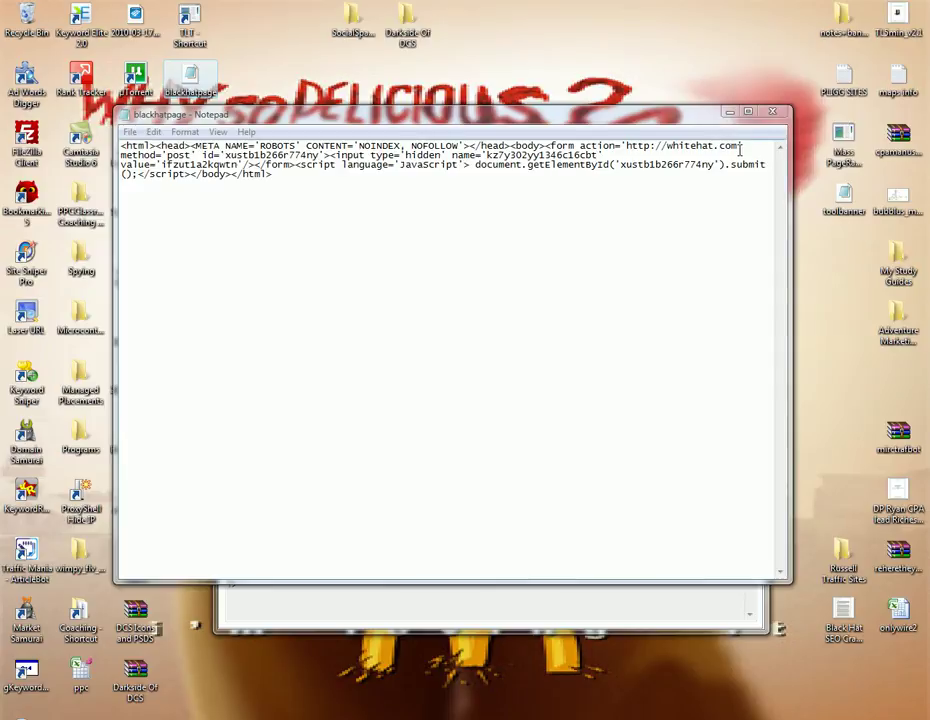
{"action": "left_click", "coordinate": [772, 111]}
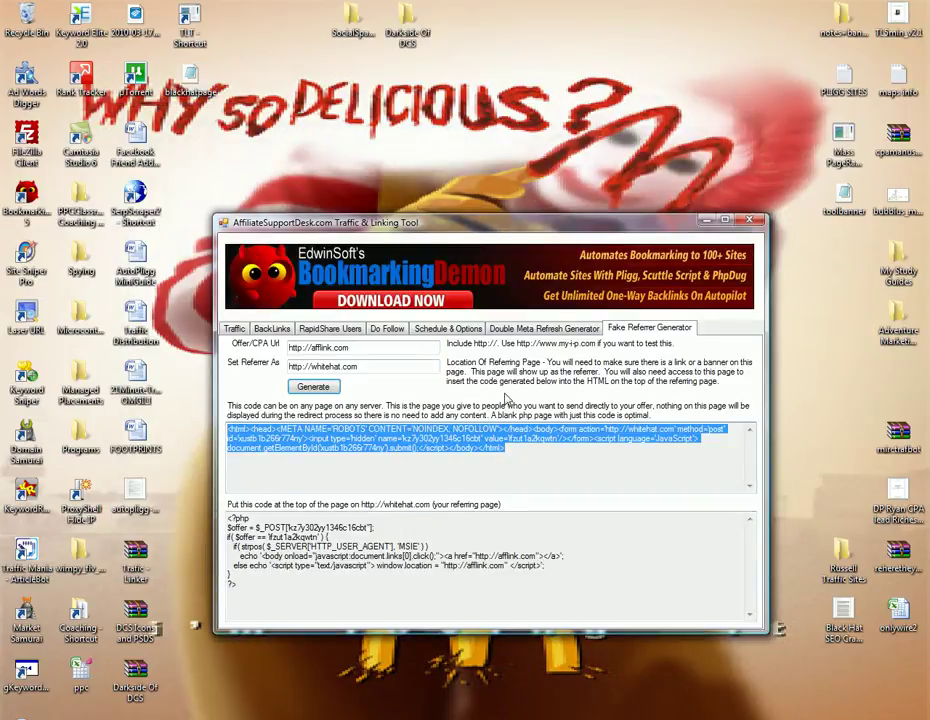
{"action": "left_click", "coordinate": [598, 564]}
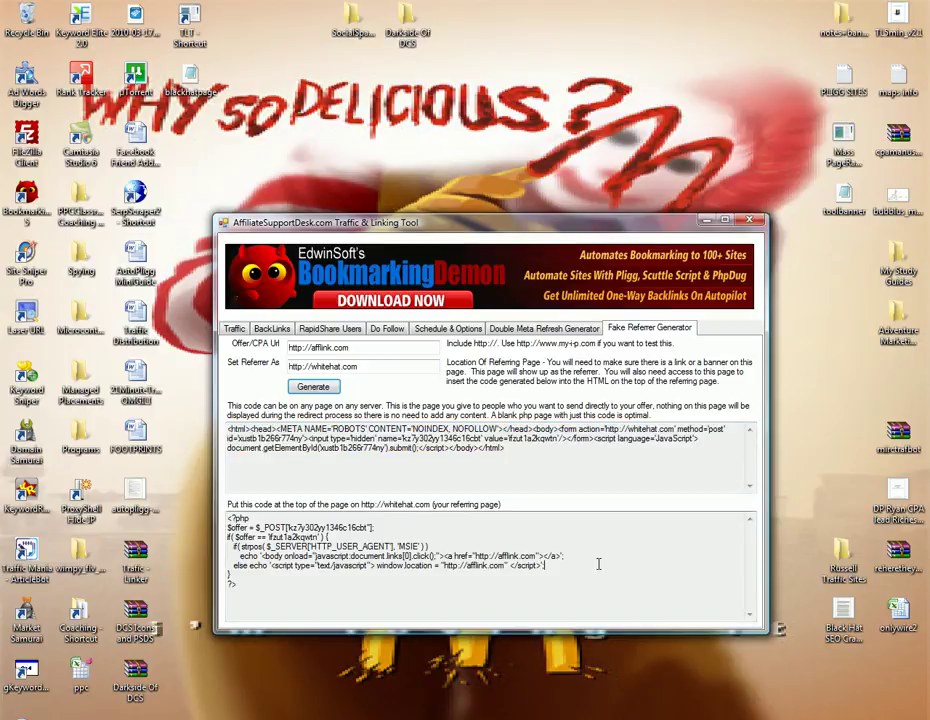
{"action": "left_click", "coordinate": [447, 587]}
{"action": "left_click", "coordinate": [368, 369]}
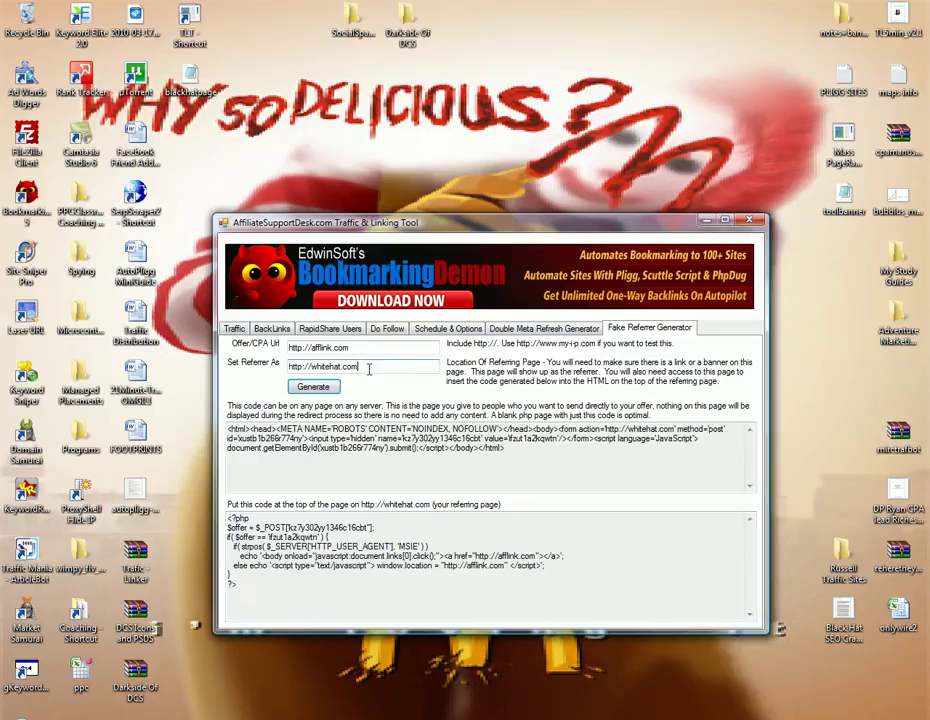